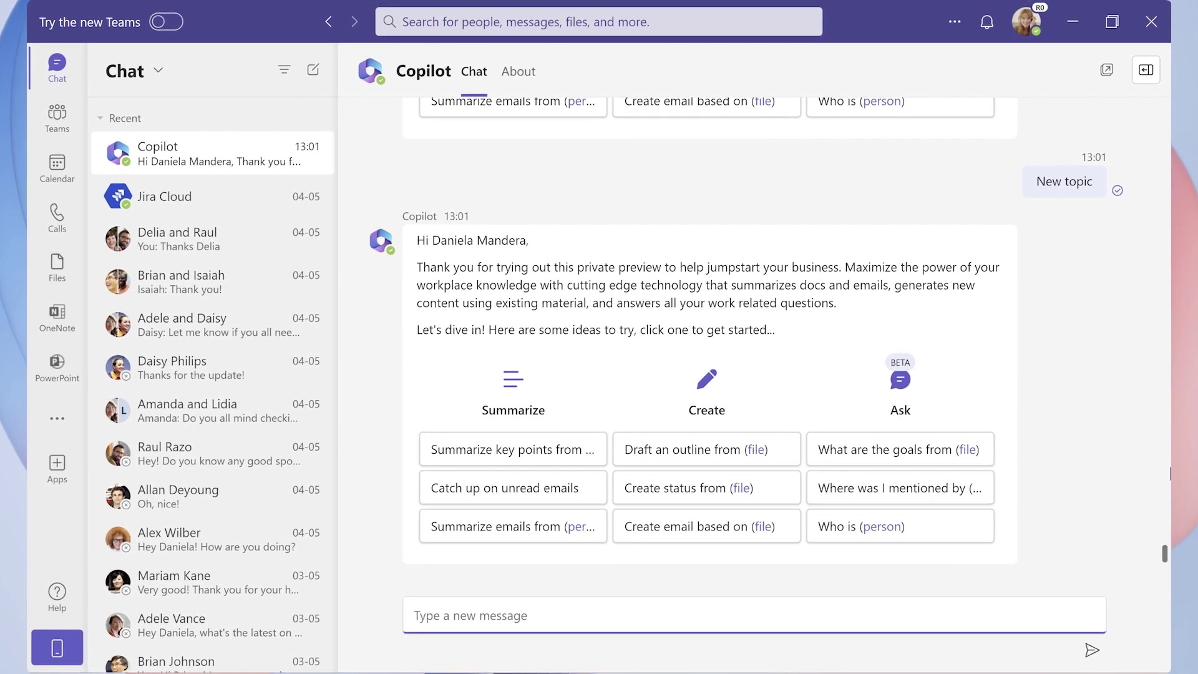
Ask Copilot for Contoso's website change management procedures and expand the three references behind its answer.
type("What are Contoso's website change management procedures?")
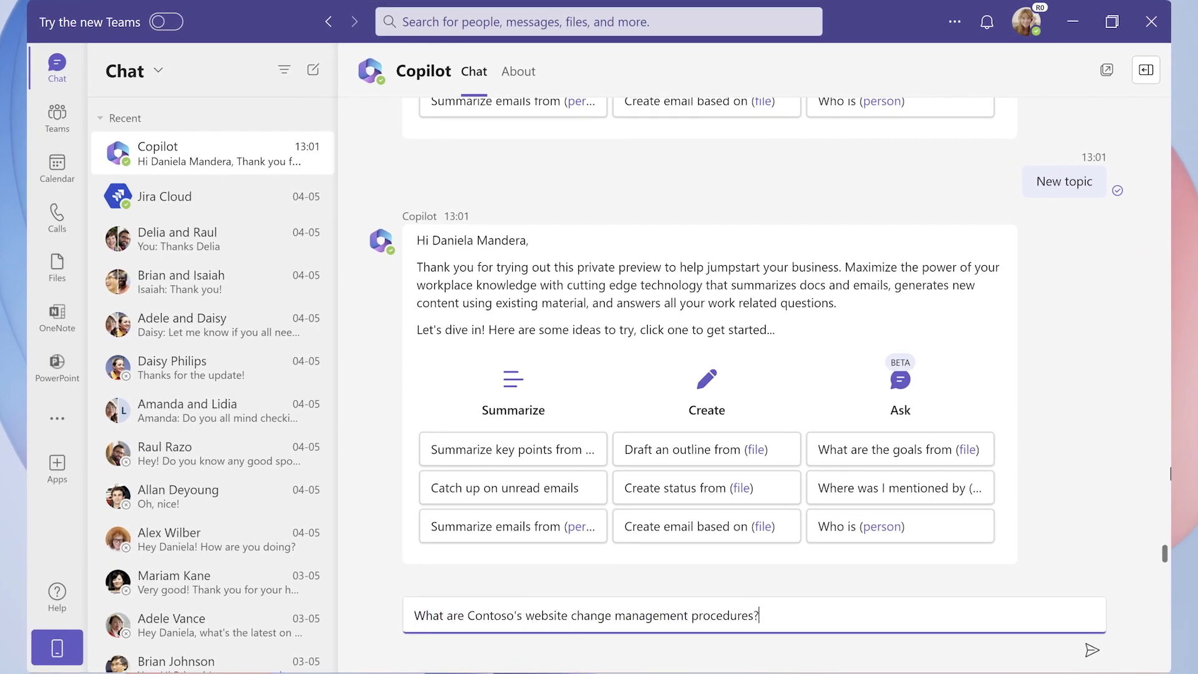
key("Return")
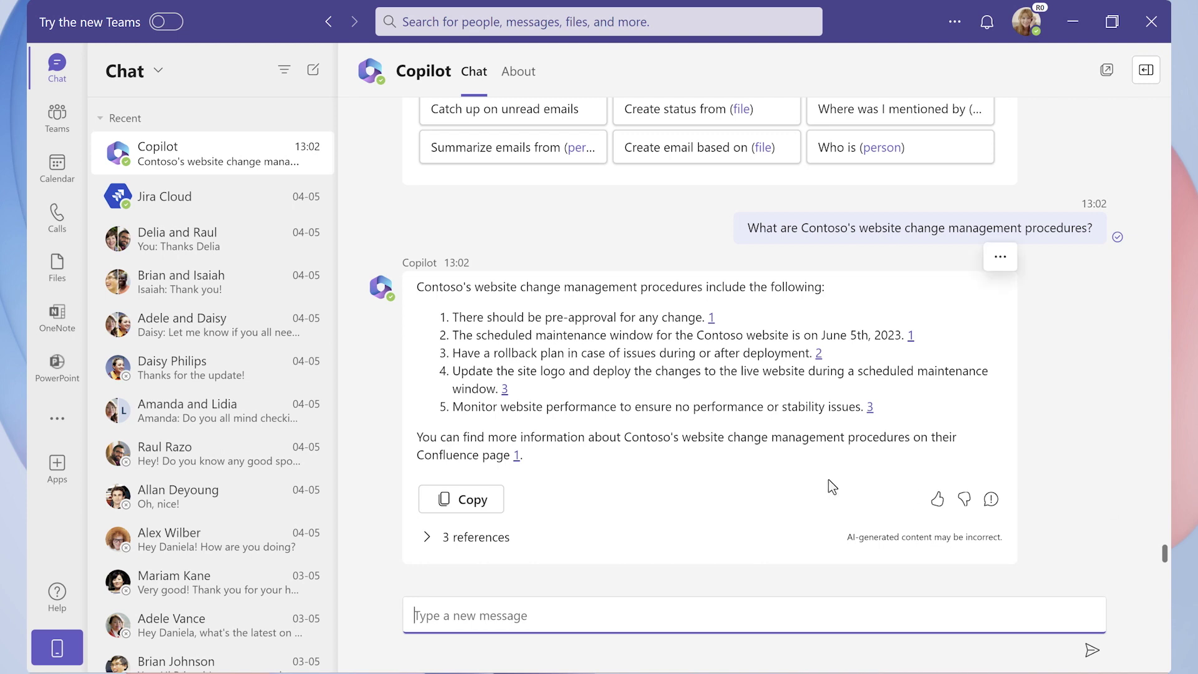
left_click(503, 540)
Have Copilot create a Jira ticket for the outlined changes, due by maintenance date, assigned to the colleague.
type("Create a Jira ticket to track changes outlined above, due by maintenance date")
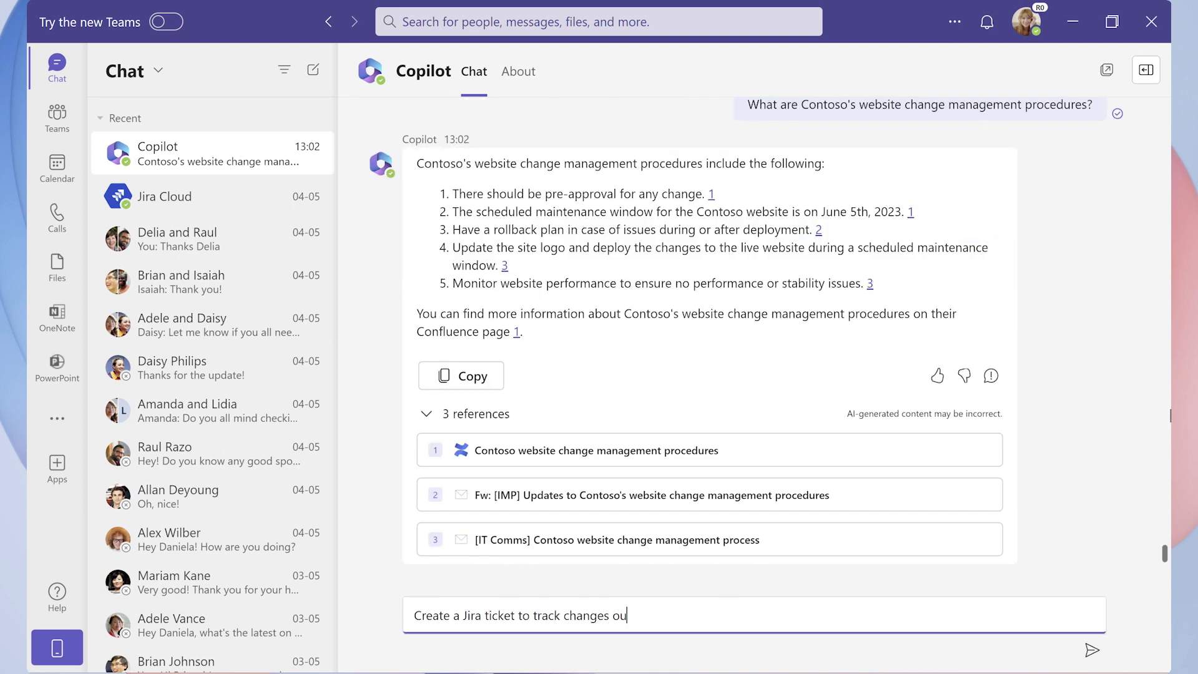
key("Return")
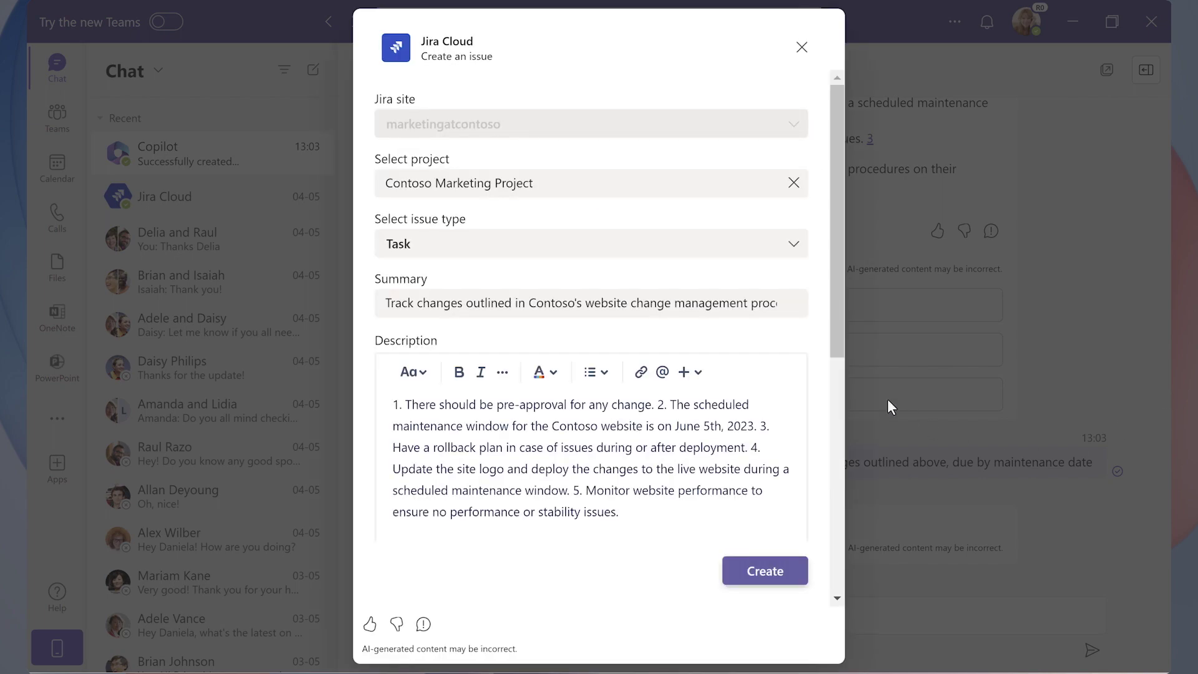
scroll(856, 442, "down", 6)
left_click(455, 161)
type("Amanda Brady")
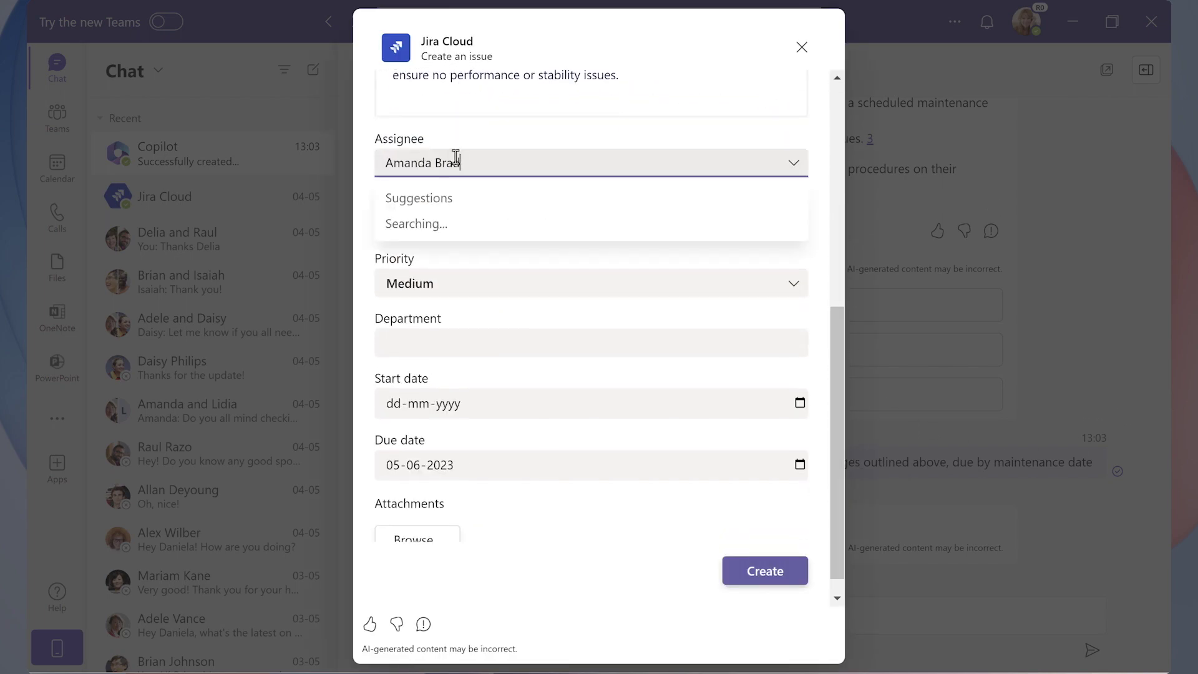
left_click(482, 231)
left_click(768, 571)
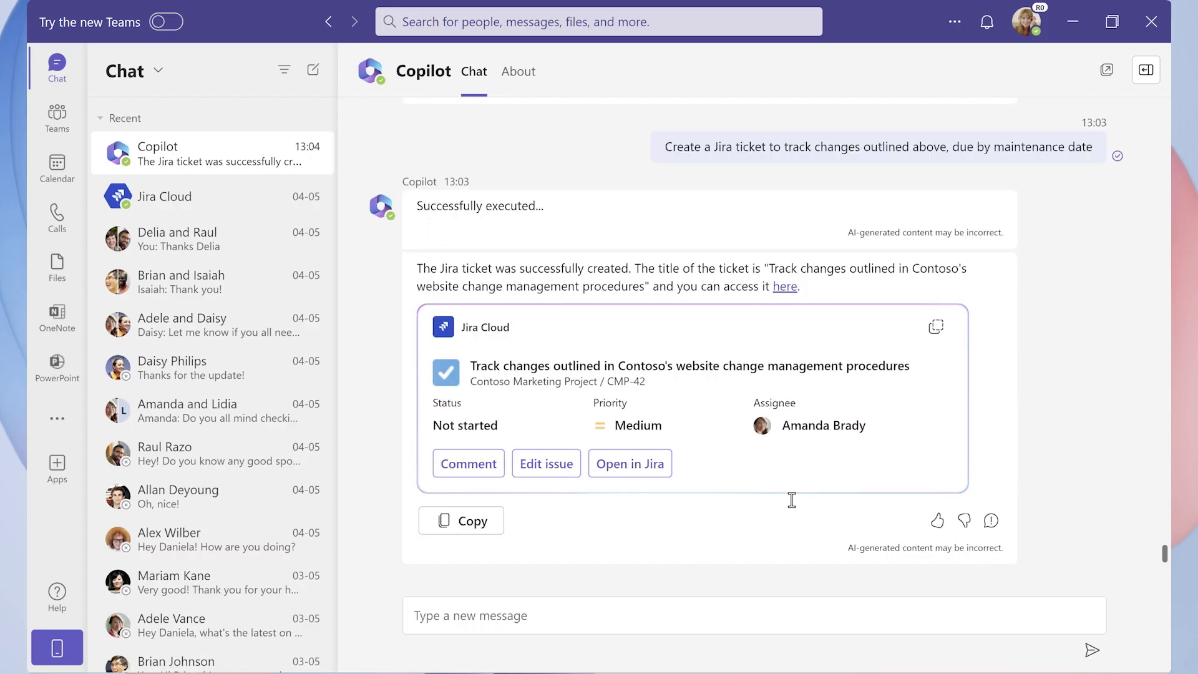
Have Copilot find the Contoso logo in CS Assets and post its link as a comment on CMP-42.
type("Find Contoso Logo from CS Assets")
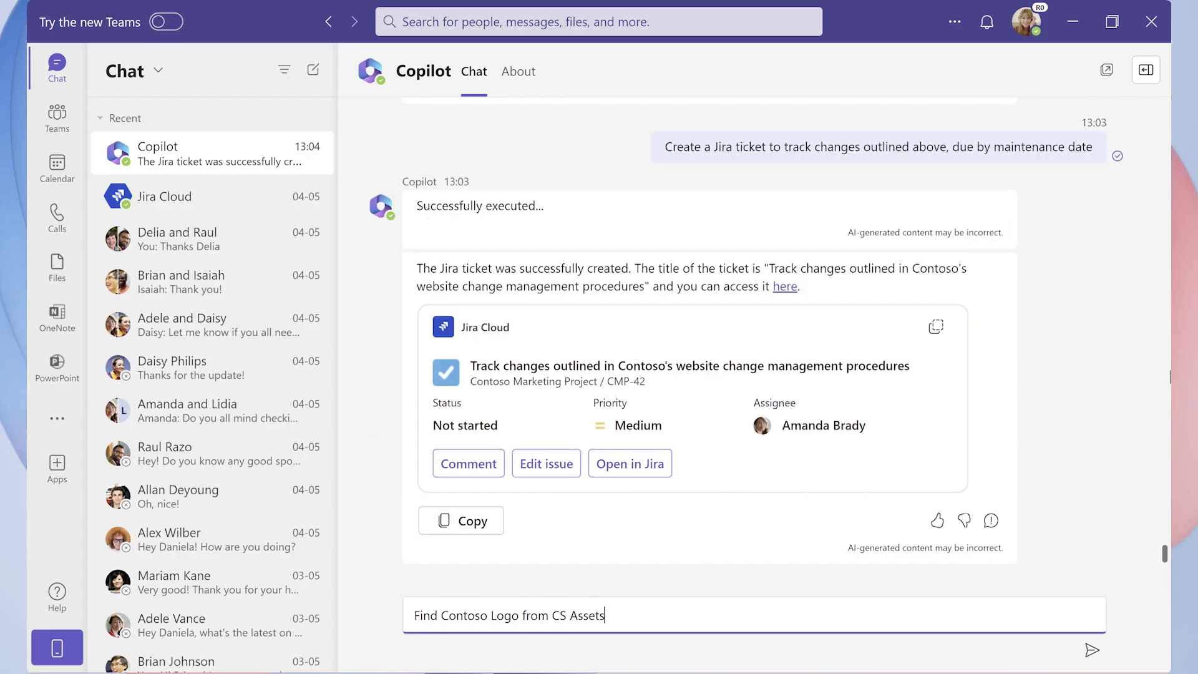
key("Return")
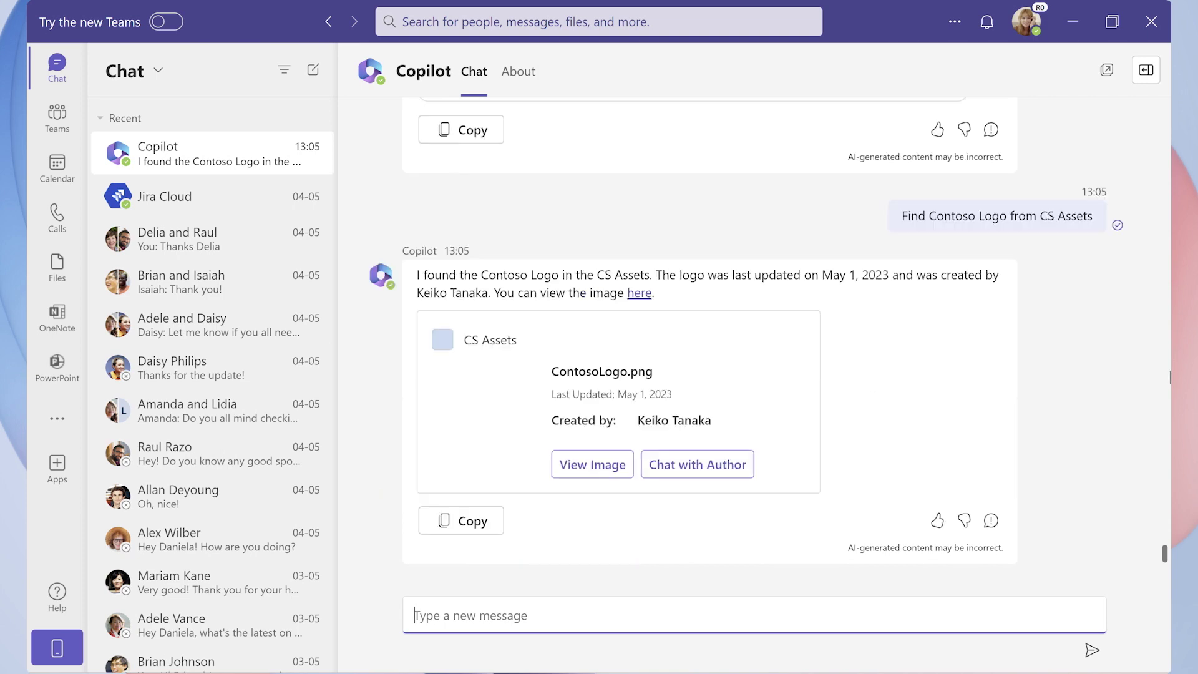
type("Update the Jira ticket with above Contoso Logo for reference")
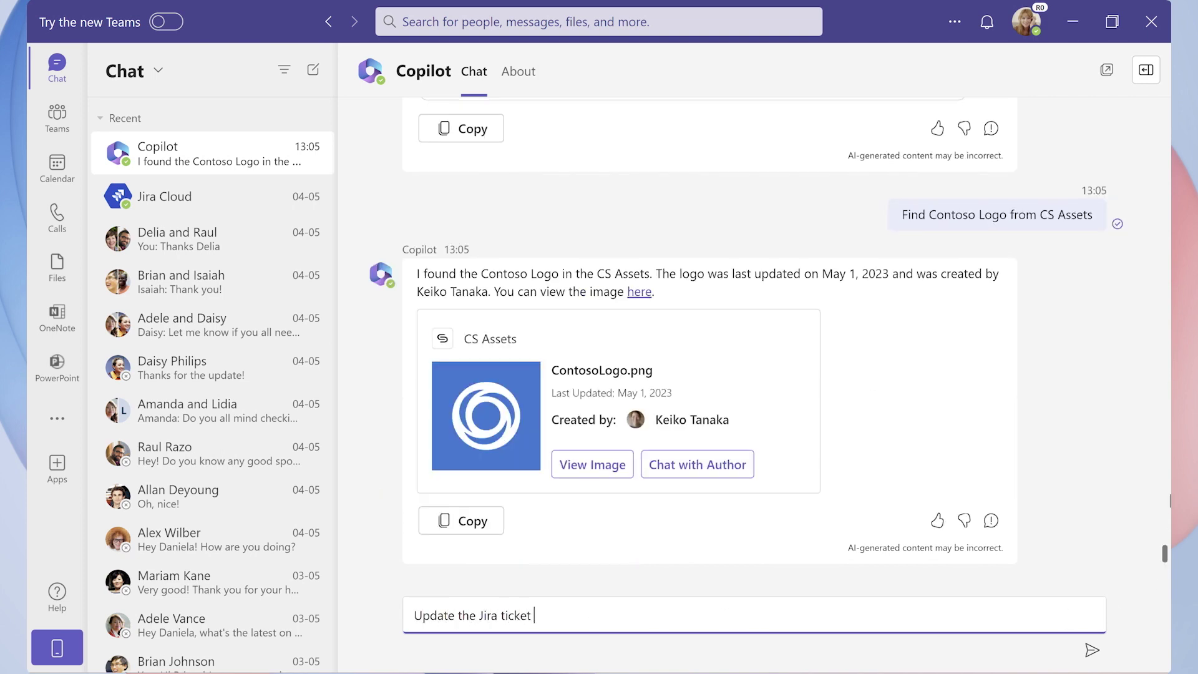
key("Return")
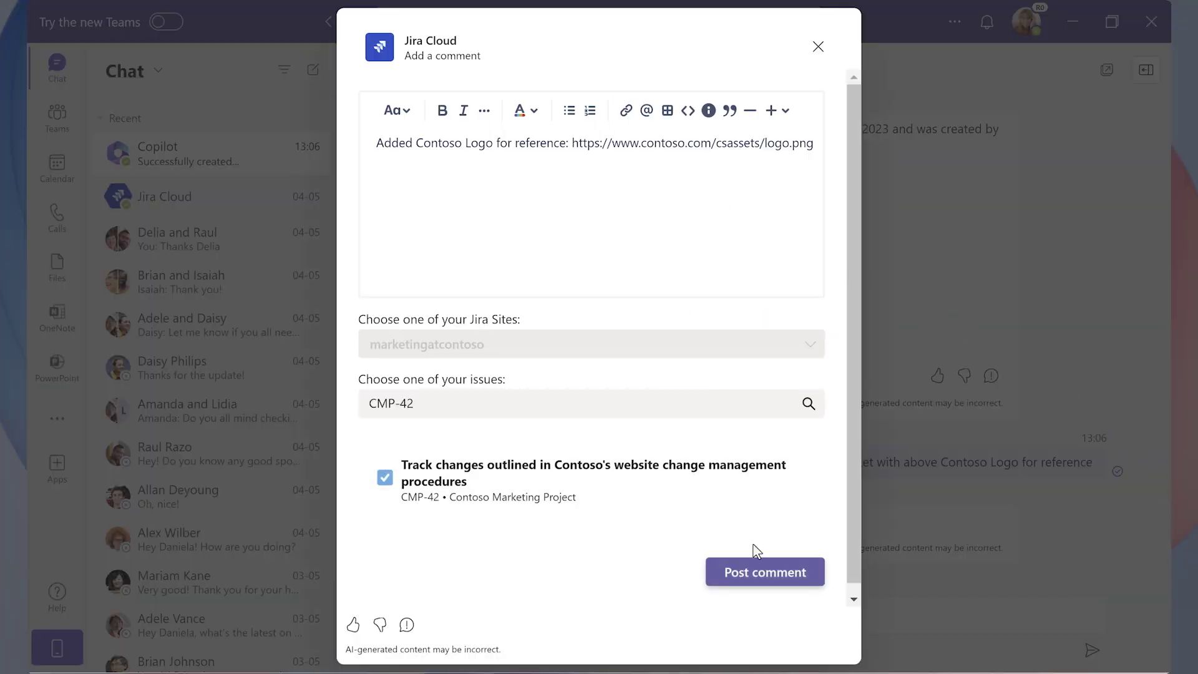
left_click(804, 578)
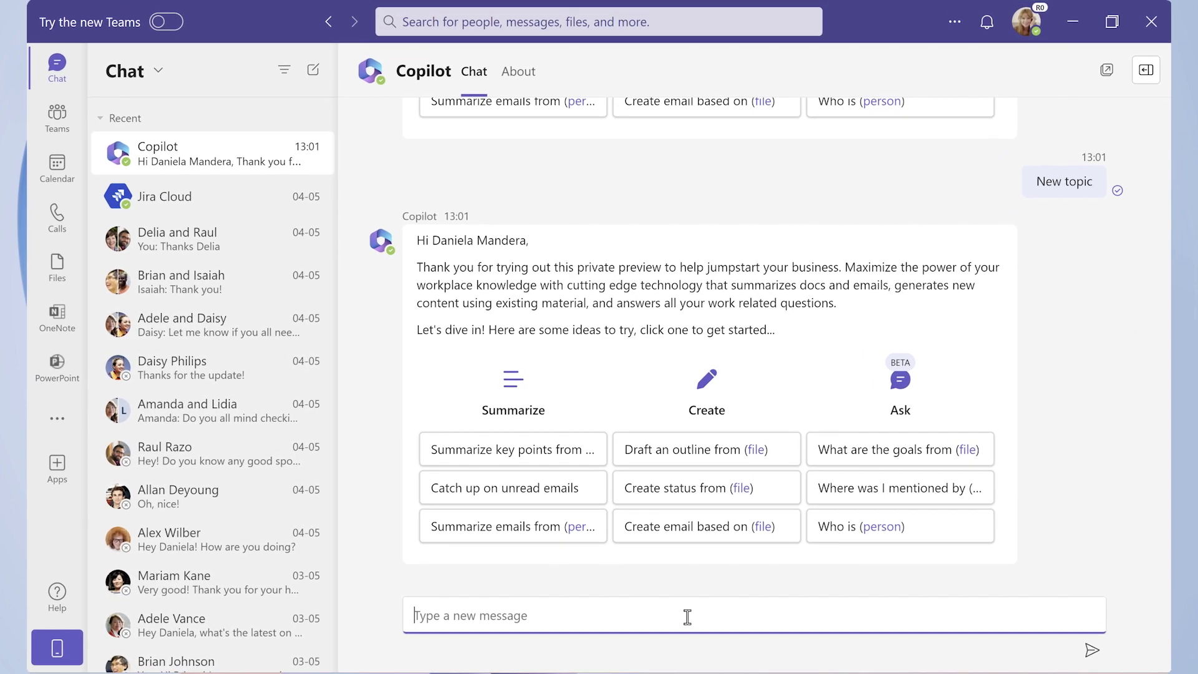
Ask Copilot about Contoso's website change management procedures, expand its three references, and start the Jira ticket request.
type("What are Contoso's ")
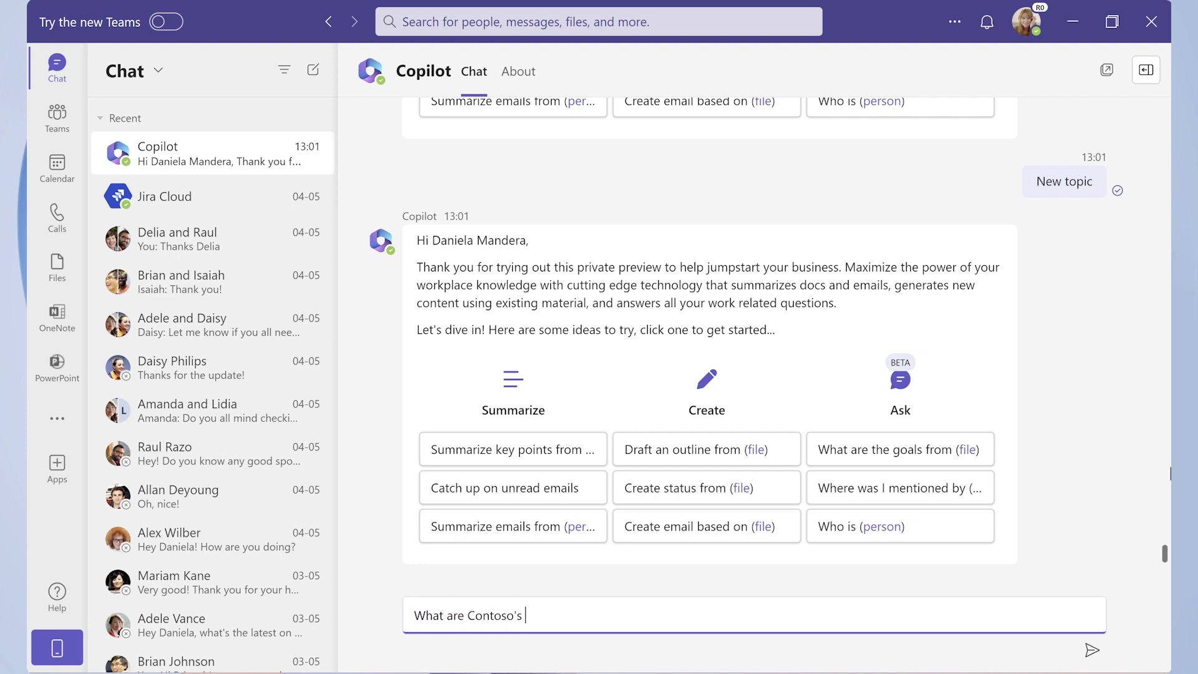
type("website change management proced")
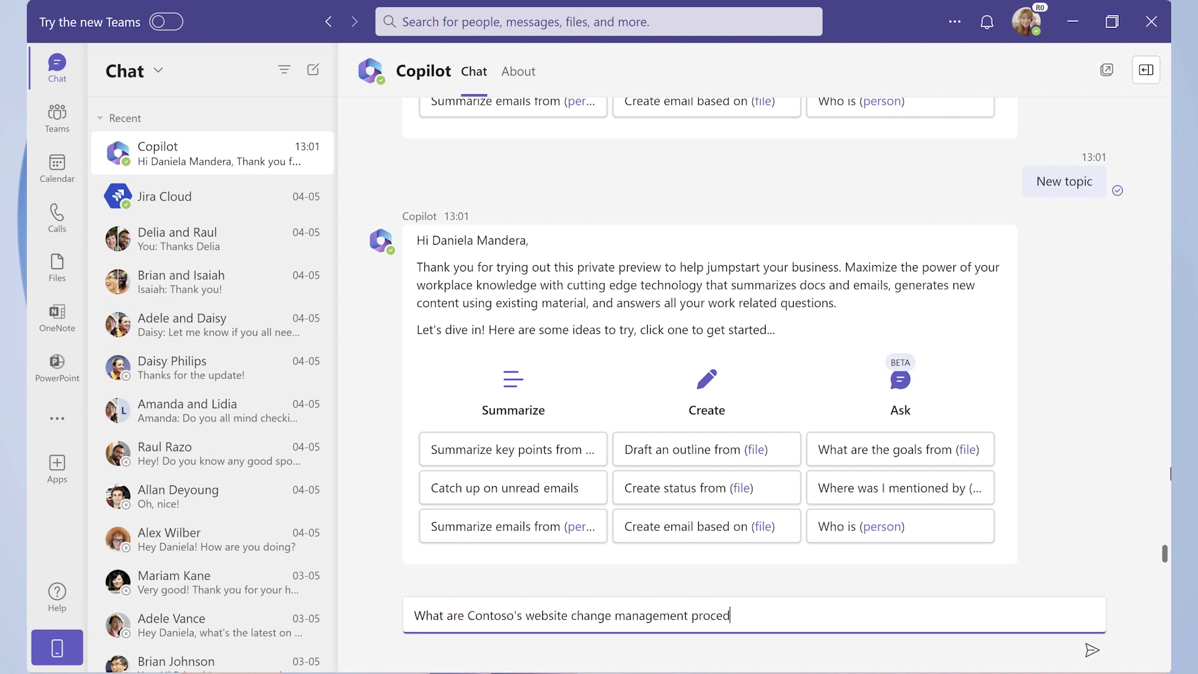
type("ures?")
key("Return")
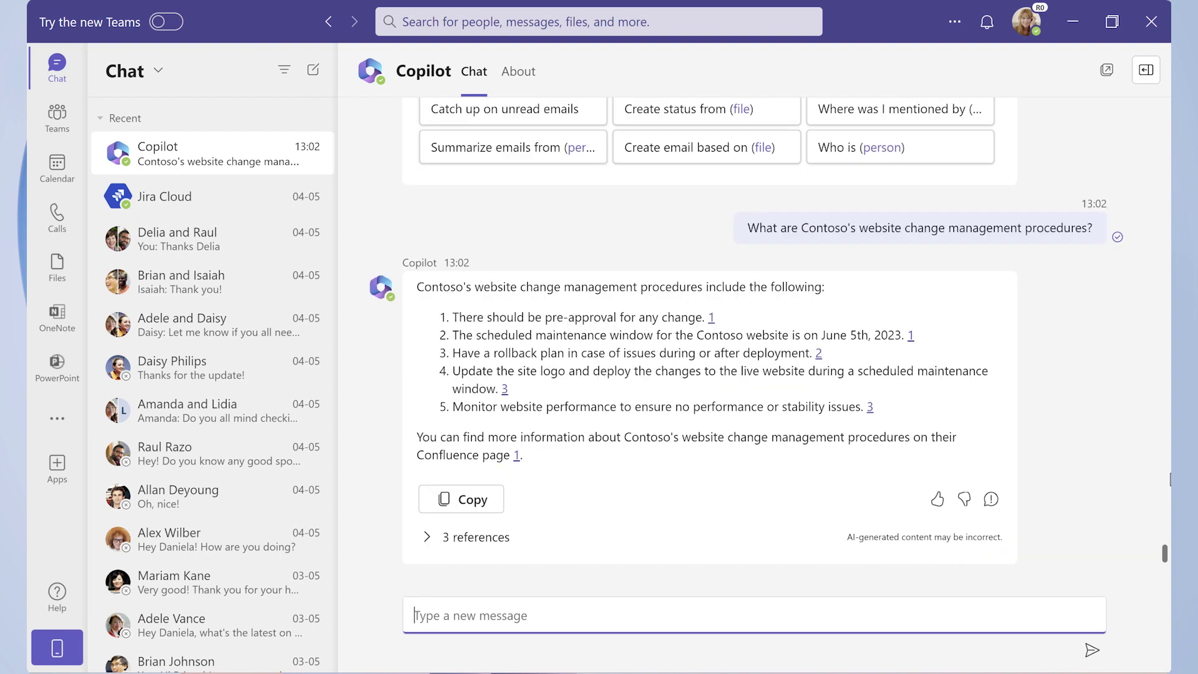
left_click(504, 538)
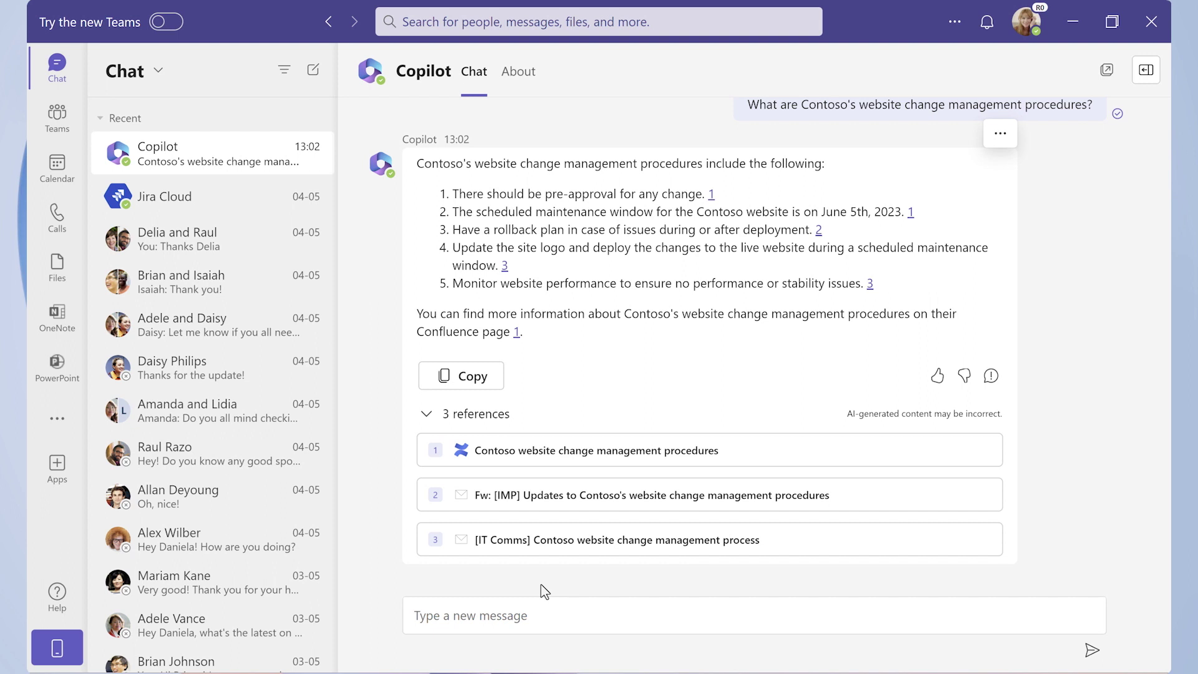
left_click(543, 615)
type("Create a Jira tick")
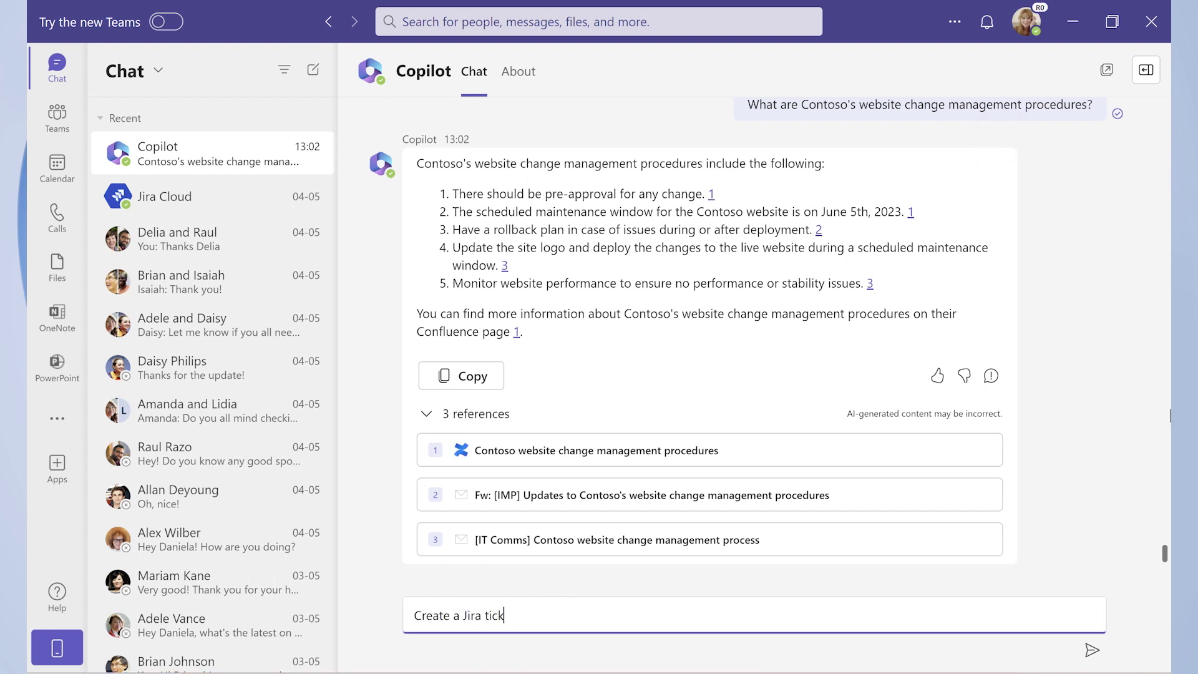
type("et to track changes outlined above, due by maintenance date")
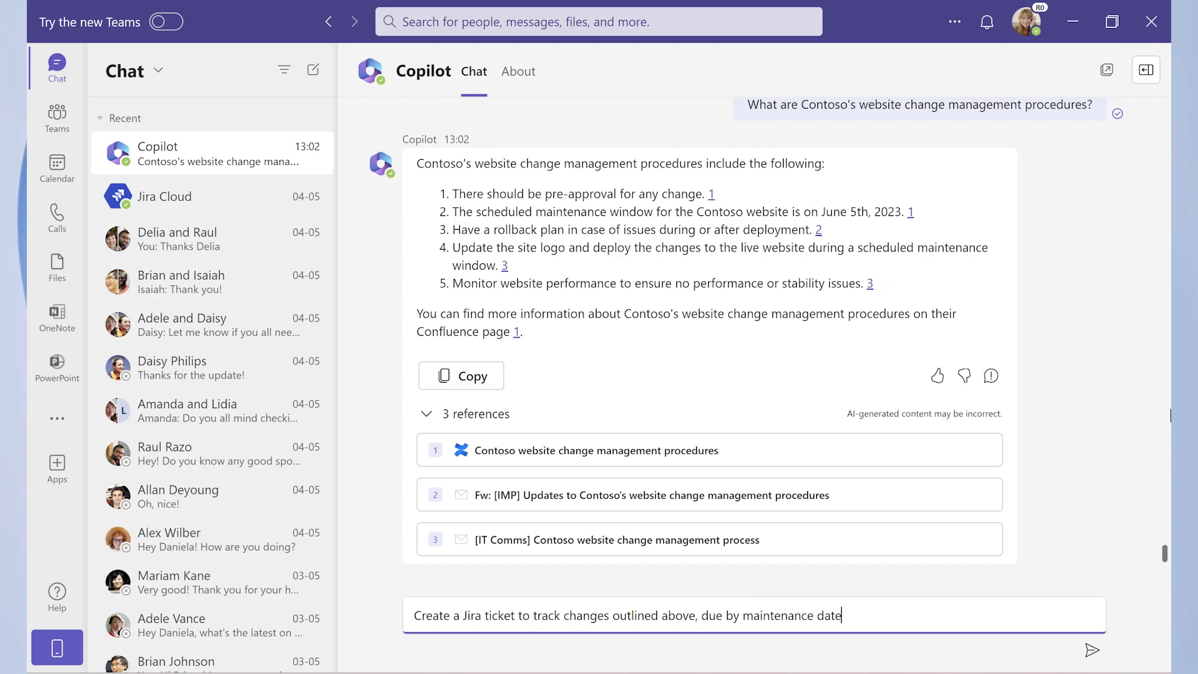
Send the Jira ticket request, bringing up a Contoso Marketing Project Task form with prefilled summary and description.
key("Return")
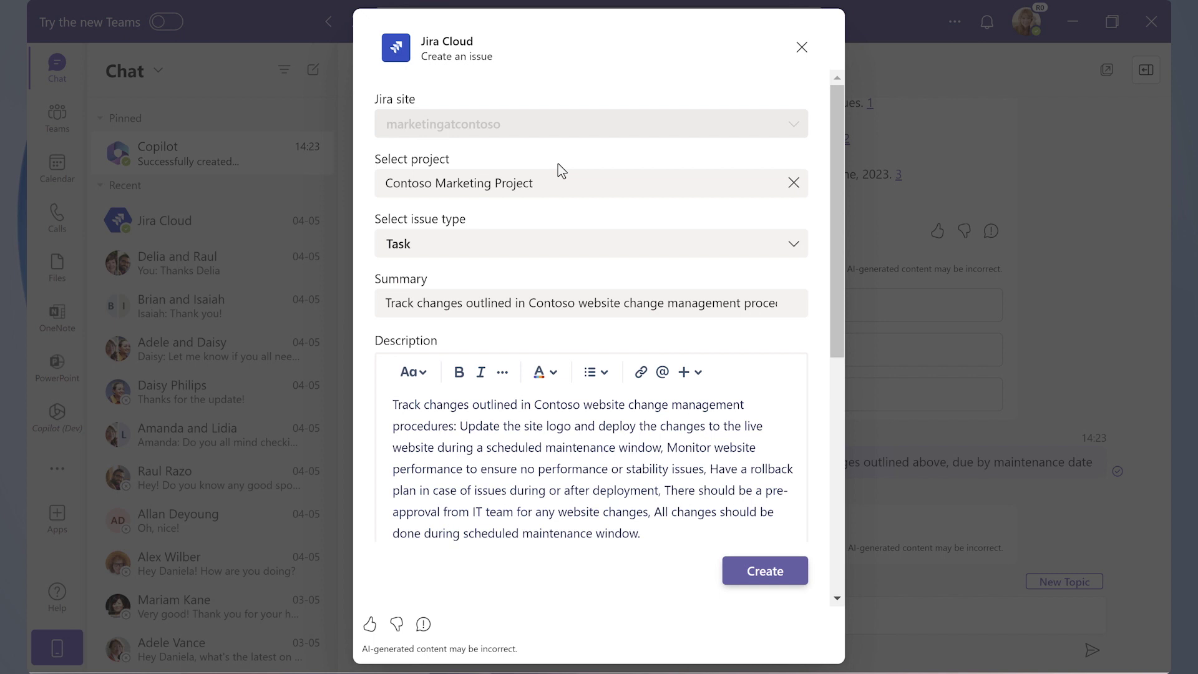
Assign the new Jira task to the suggested colleague and create it as ticket CMP-42.
scroll(832, 285, "down", 7)
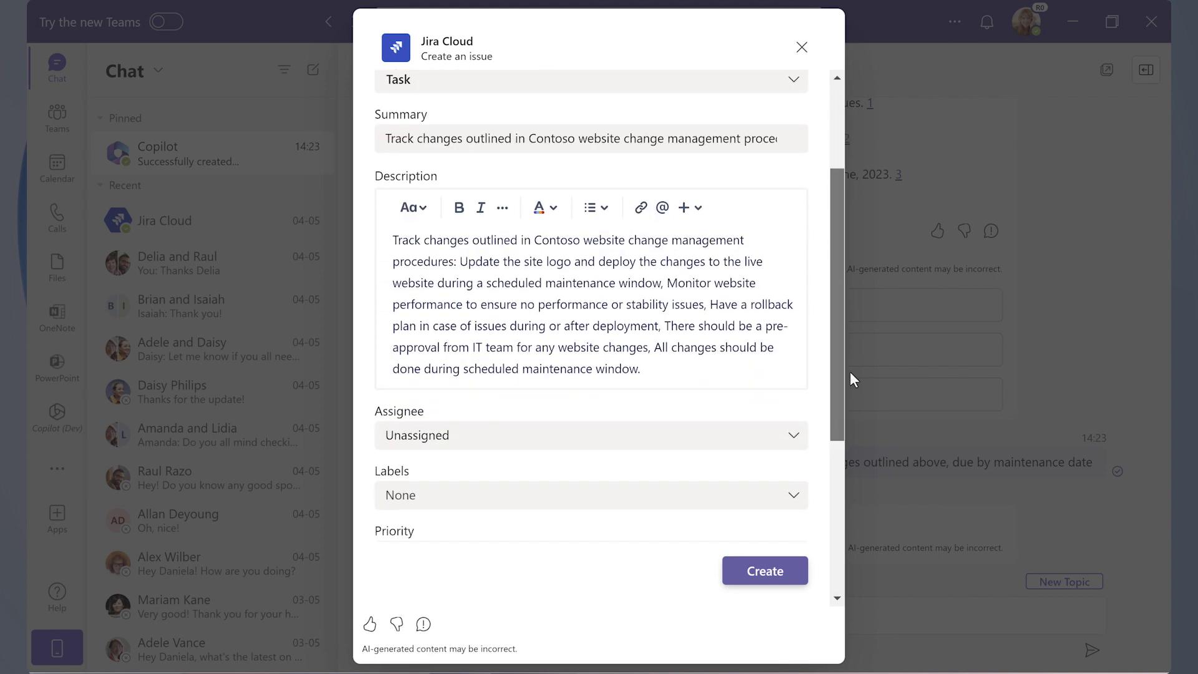
left_click(449, 142)
type("Amanda")
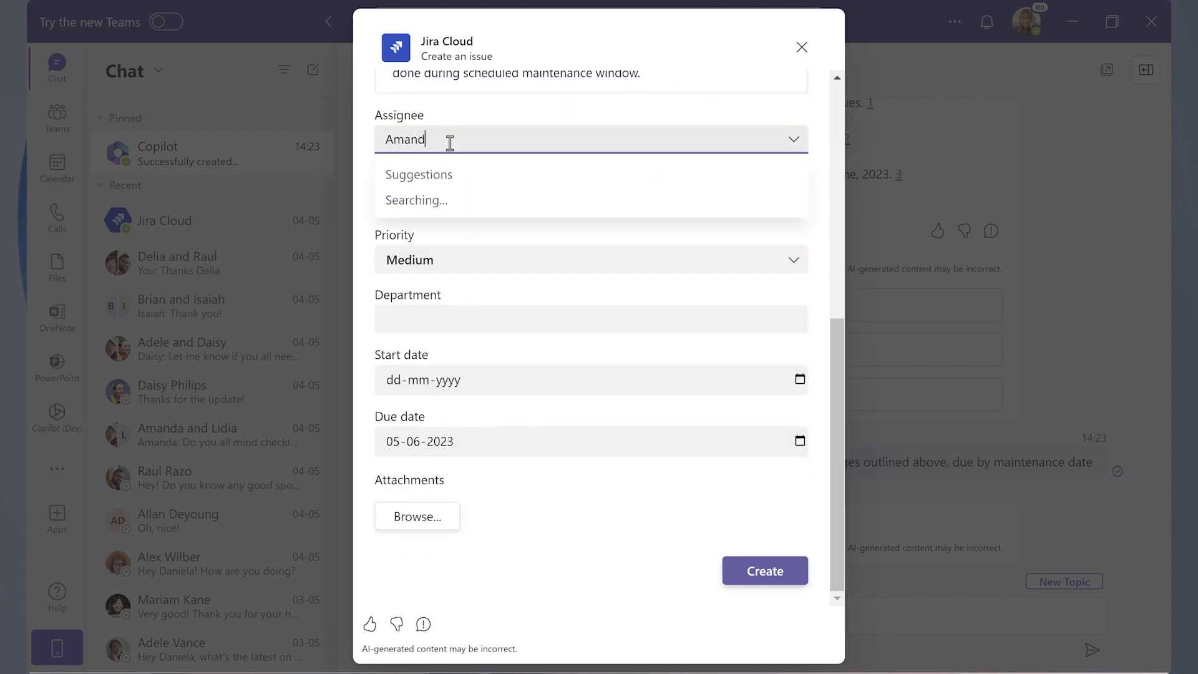
left_click(469, 210)
left_click(762, 573)
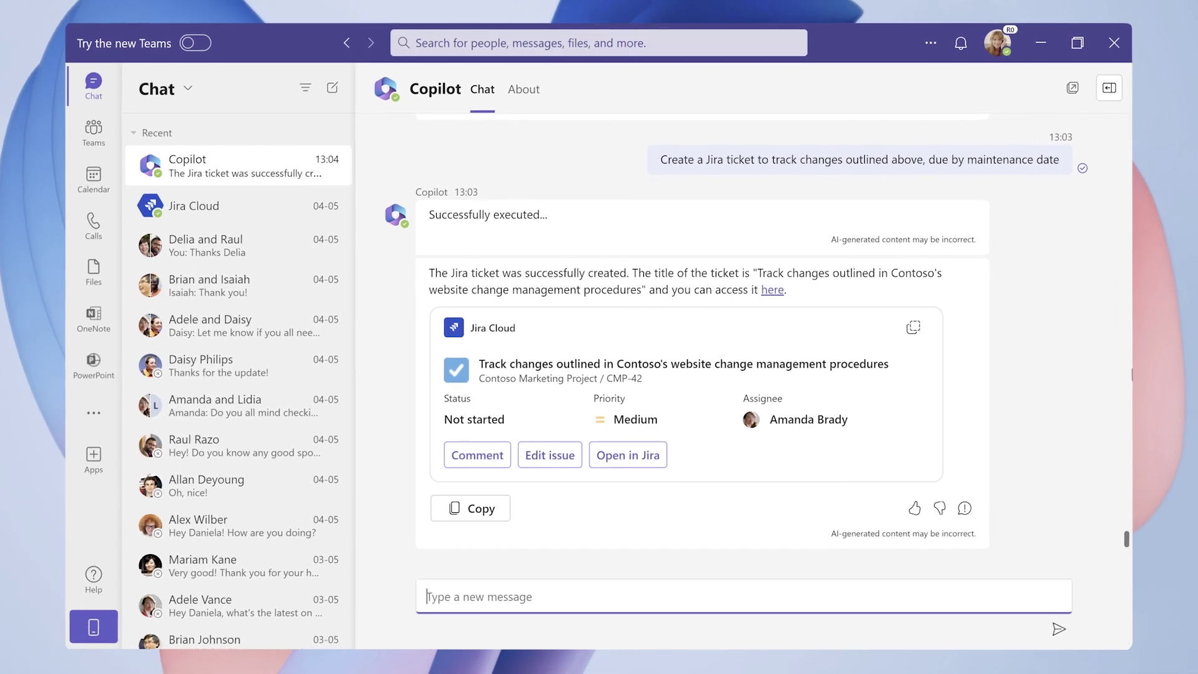
Ask Copilot to find the Contoso logo from CS Assets, locating ContosoLogo.png.
type("Find Contos")
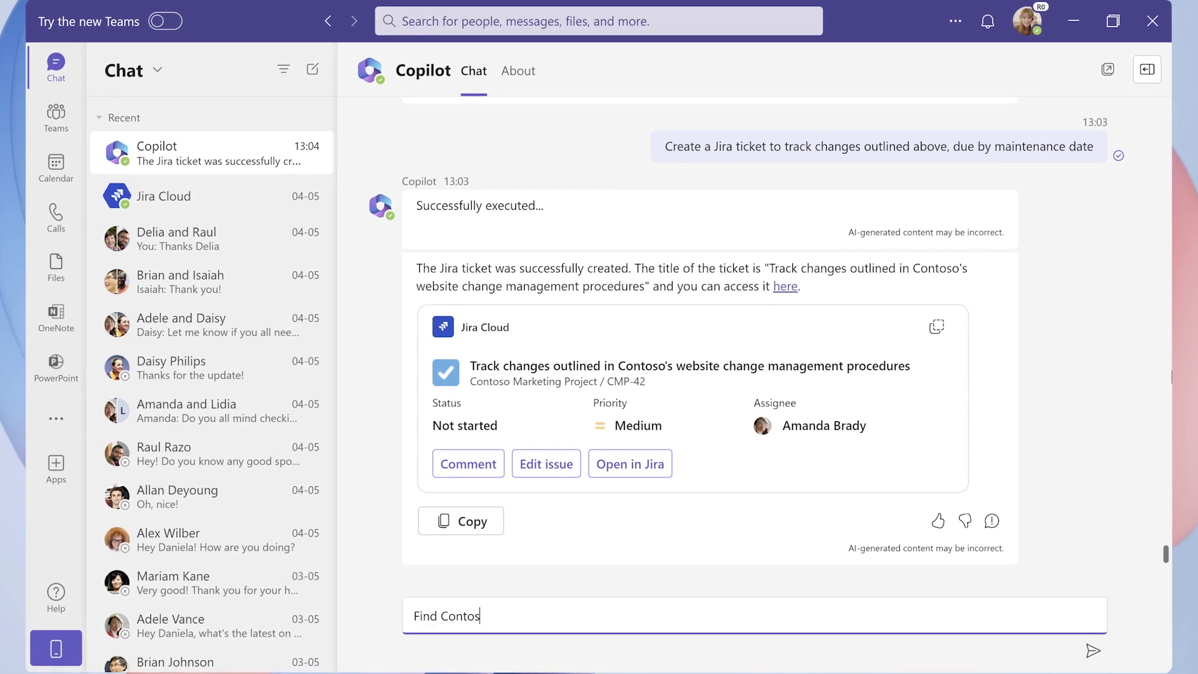
type("o Logo from CS Assets")
key("Return")
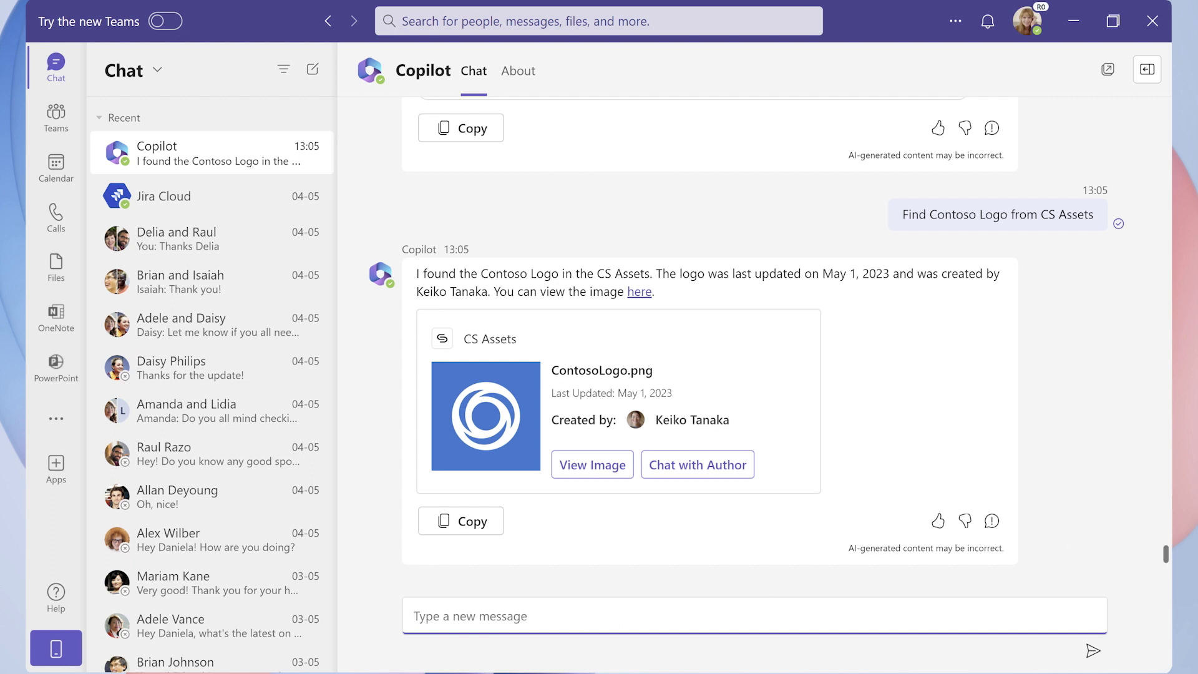
Ask Copilot to update the Jira ticket with the Contoso logo and post the link comment on CMP-42.
type("Update the ")
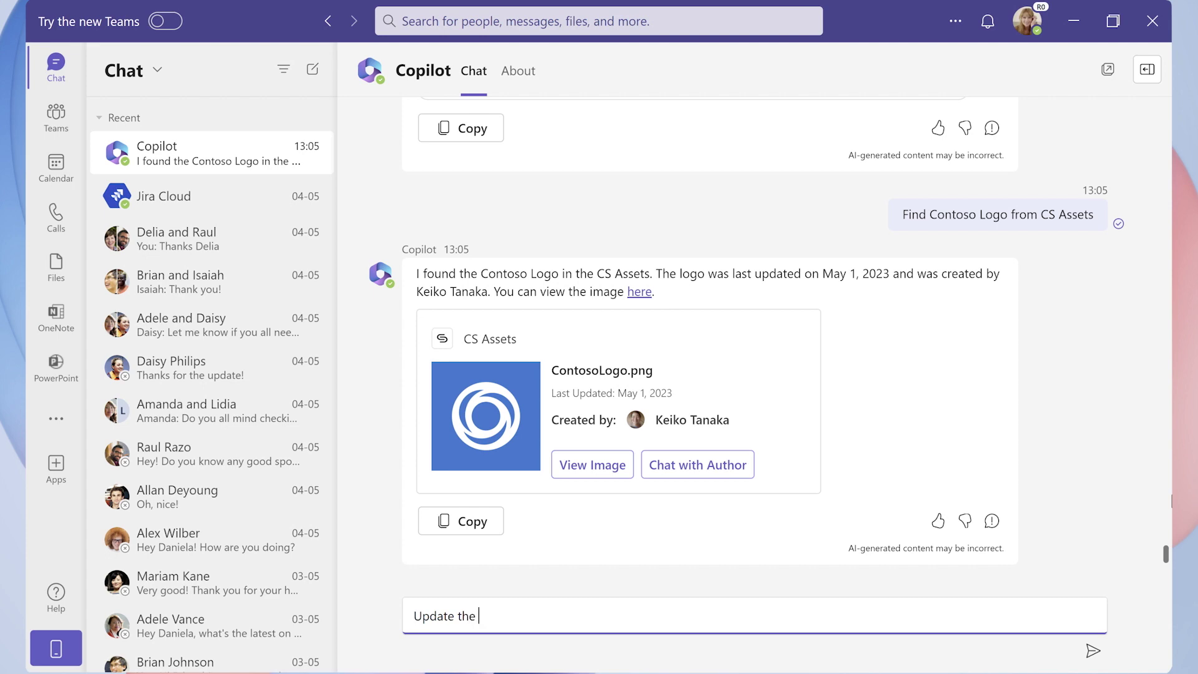
type("Jira ticket with above Contoso Logo for reference")
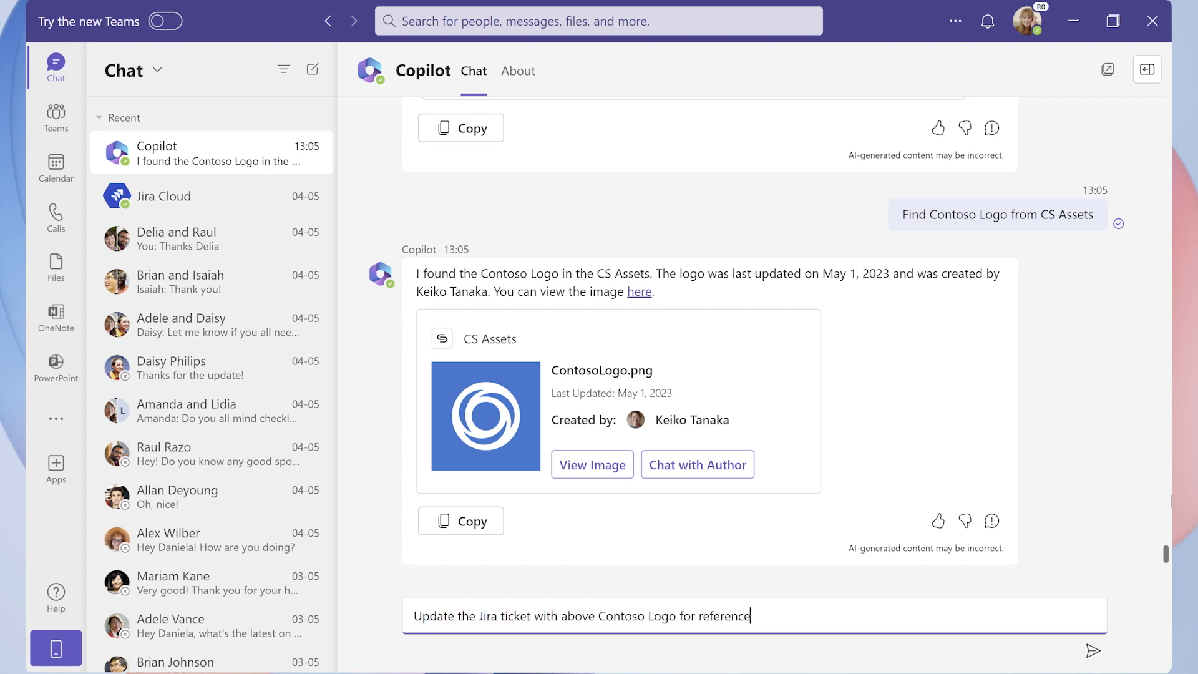
key("Return")
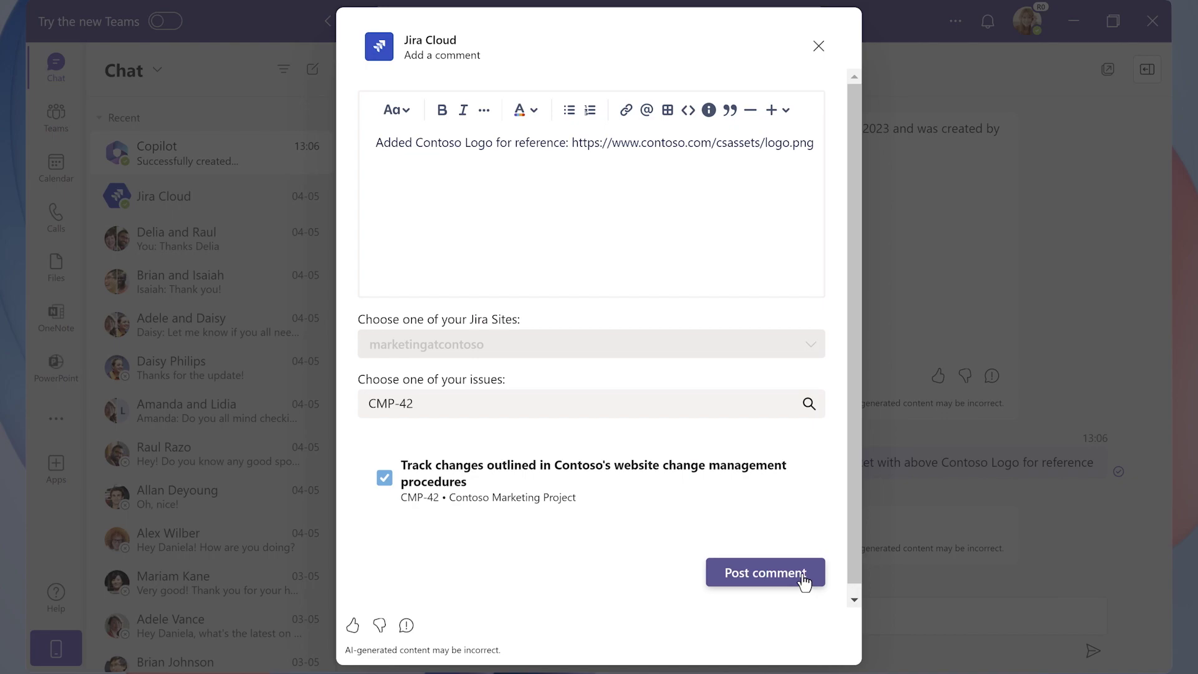
left_click(805, 580)
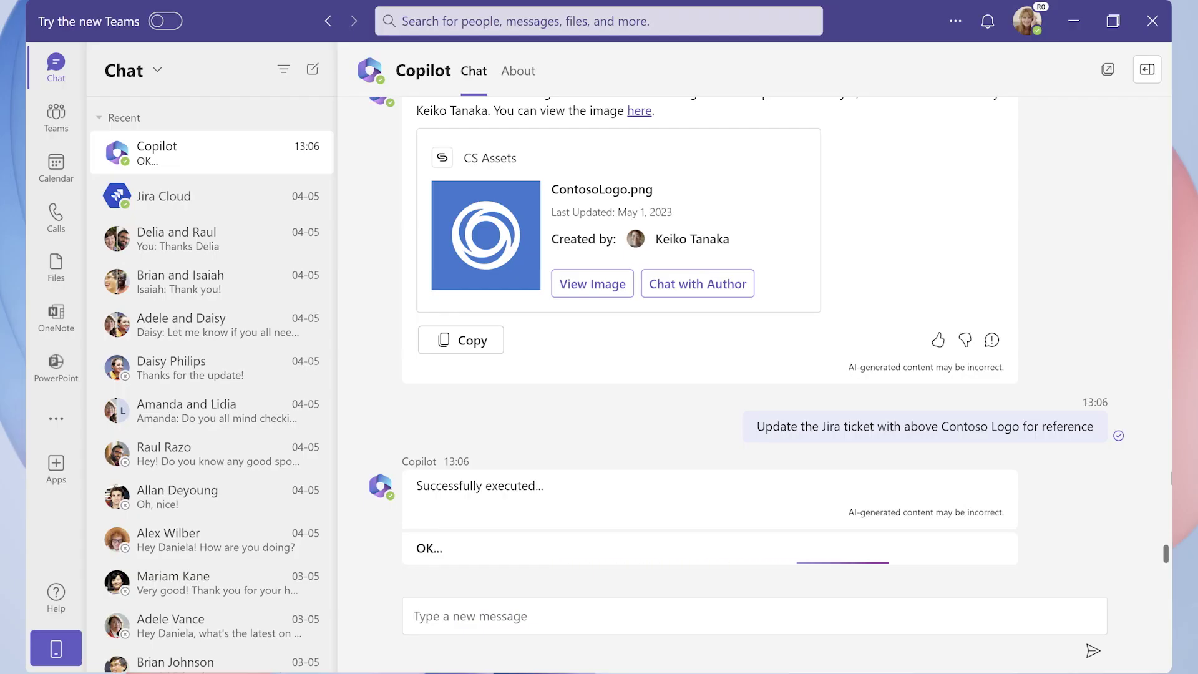